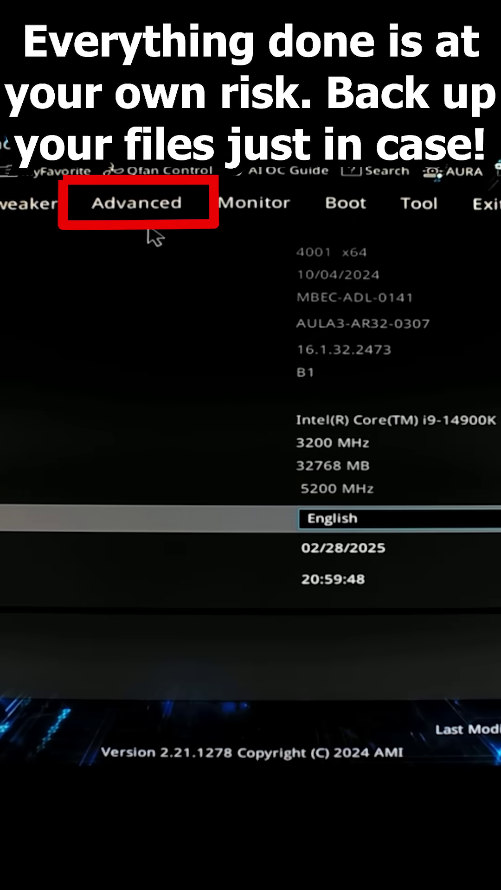
# Step: Enter Advanced Mode and reach PCH-FW Configuration to enable the firmware TPM (PTT)
pyautogui.click(142, 209)
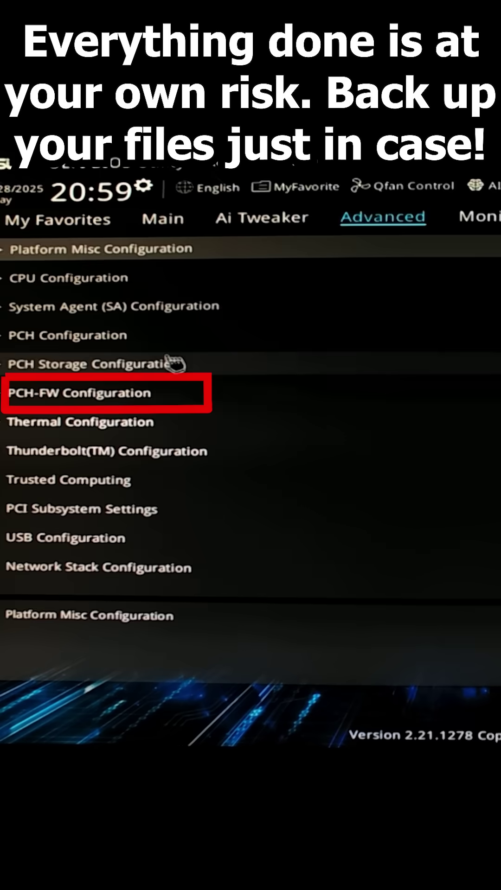
pyautogui.click(149, 403)
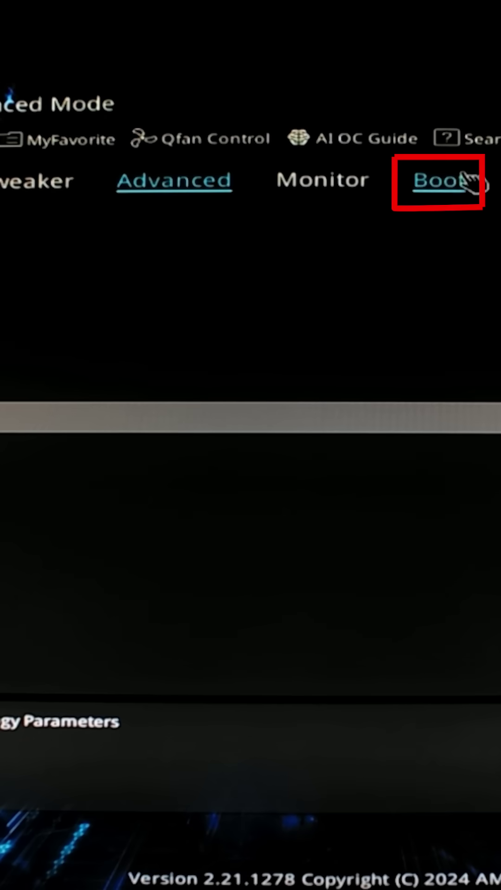
# Step: Go to Boot > CSM and set Launch CSM to Disabled
pyautogui.click(445, 181)
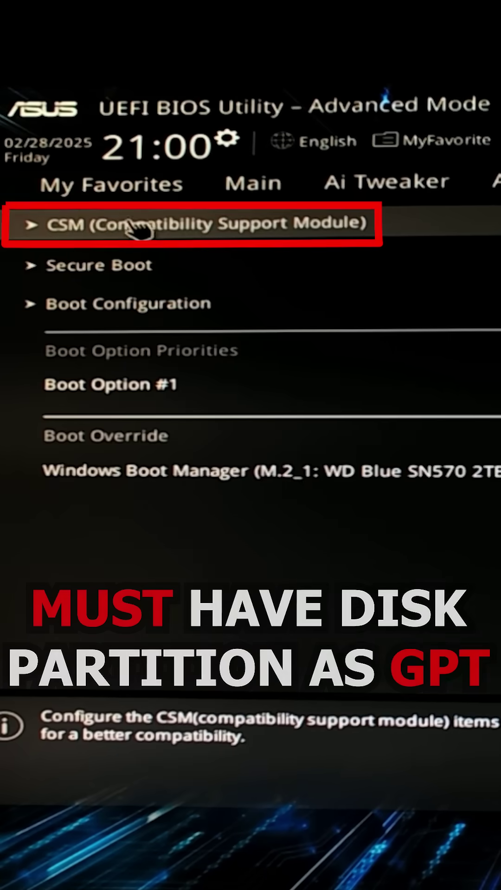
pyautogui.click(131, 228)
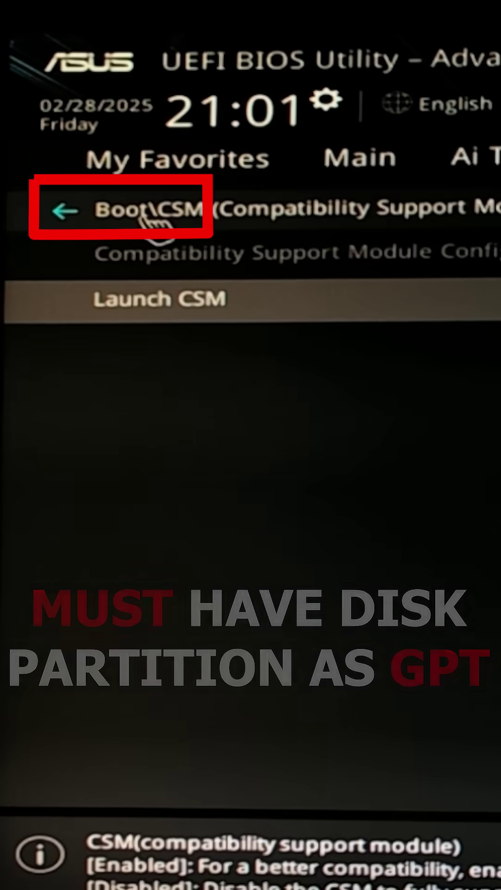
# Step: In Boot > Secure Boot, set OS Type to Windows UEFI mode and review Key Management
pyautogui.click(65, 206)
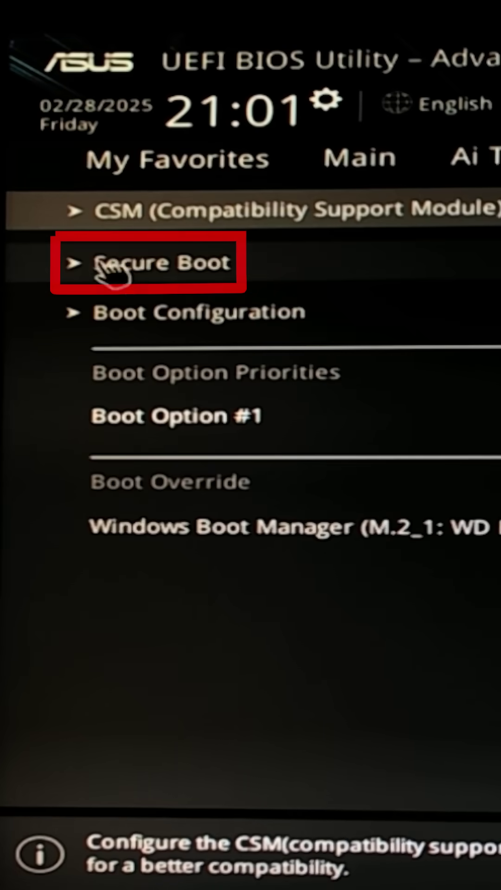
pyautogui.click(162, 262)
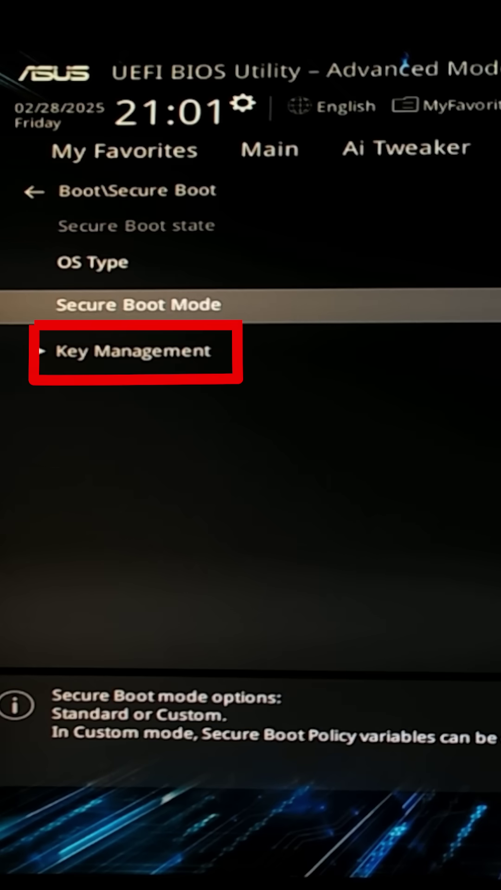
pyautogui.click(160, 351)
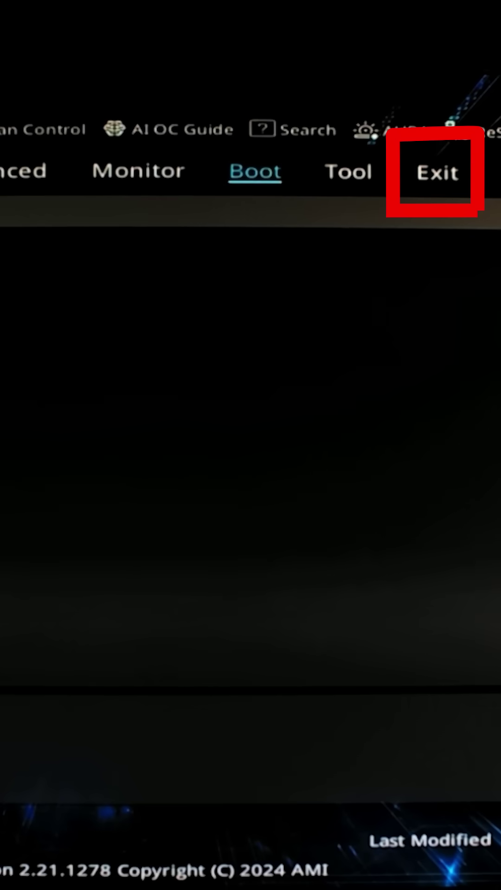
# Step: Choose Exit > Save Changes & Reset to apply all BIOS changes
pyautogui.click(437, 173)
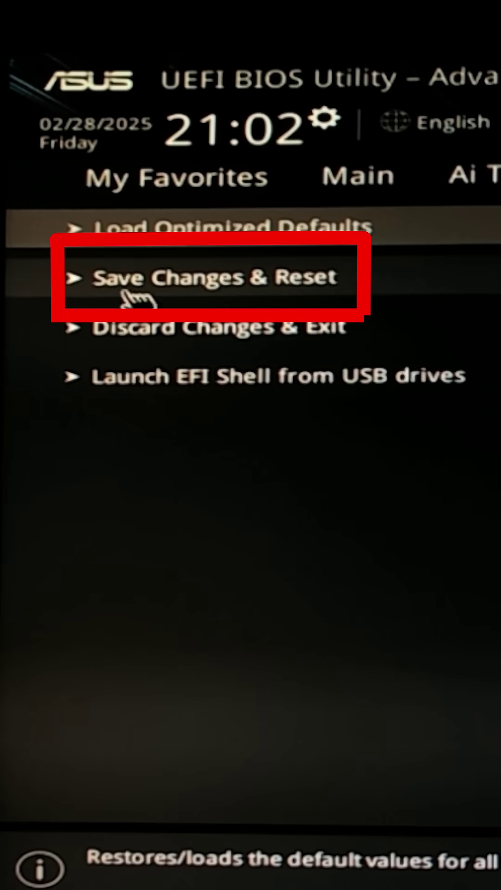
pyautogui.click(381, 291)
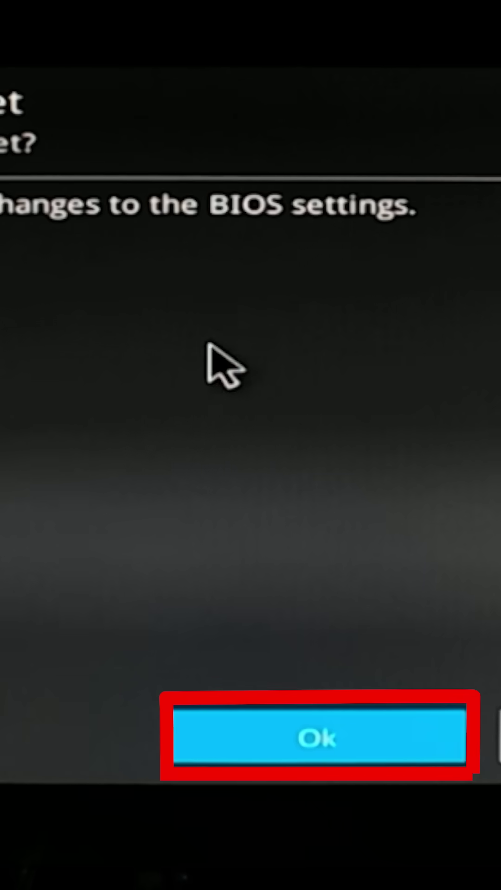